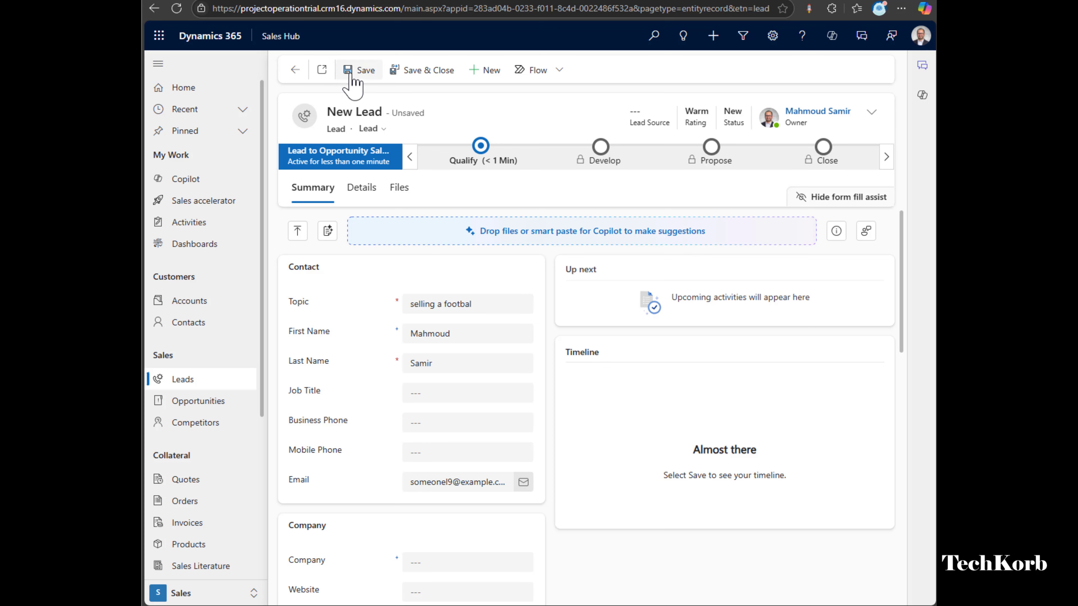
# Step: Save the new lead and set up its merge with the duplicate lead, keeping the current record's topic "selling a footbal"
pyautogui.click(360, 70)
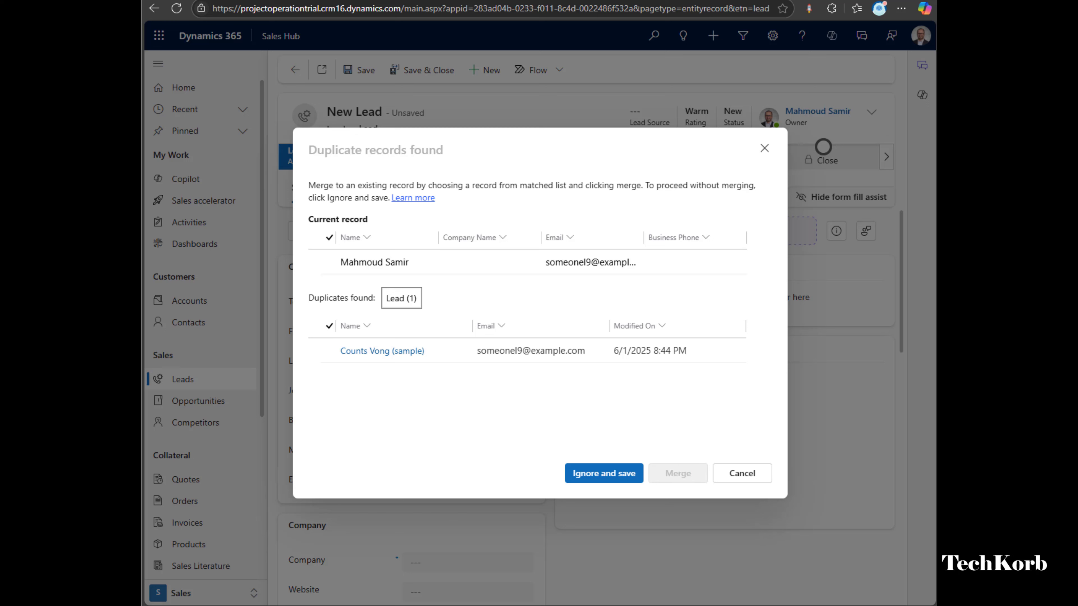
pyautogui.click(319, 271)
pyautogui.click(330, 351)
pyautogui.click(332, 264)
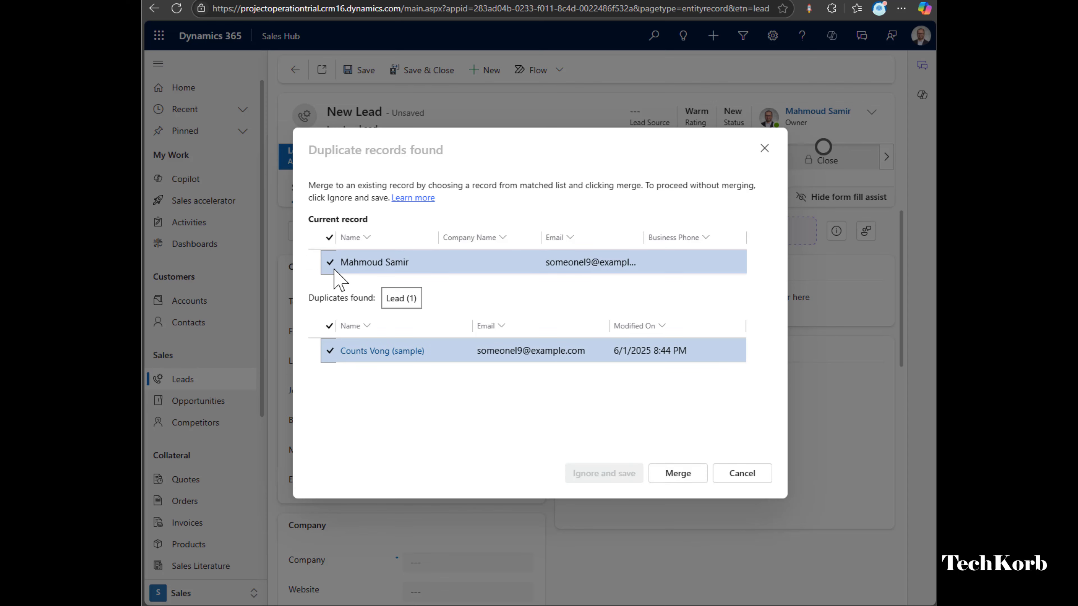
pyautogui.click(686, 474)
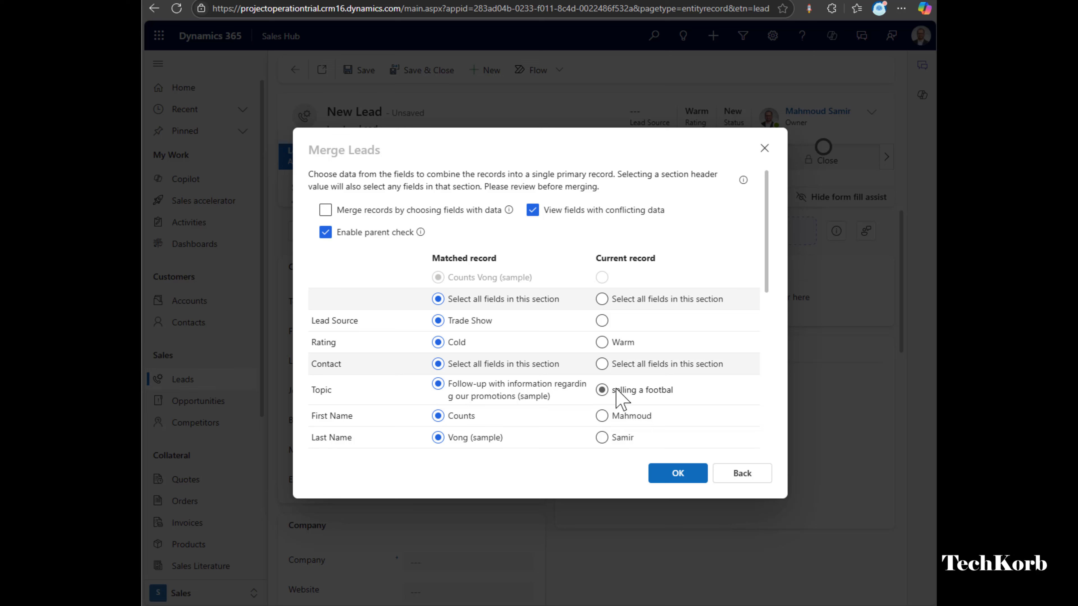
pyautogui.click(616, 390)
pyautogui.scroll(-2, 594, 390)
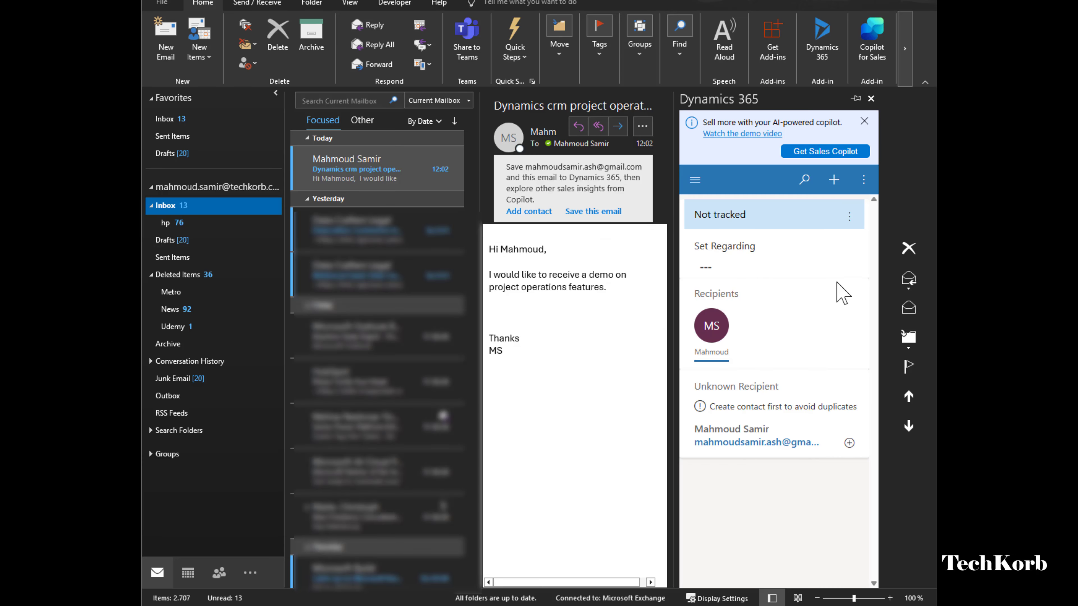
# Step: Switch to Outlook and open the record creation options in the Dynamics 365 pane for the untracked email
pyautogui.click(841, 190)
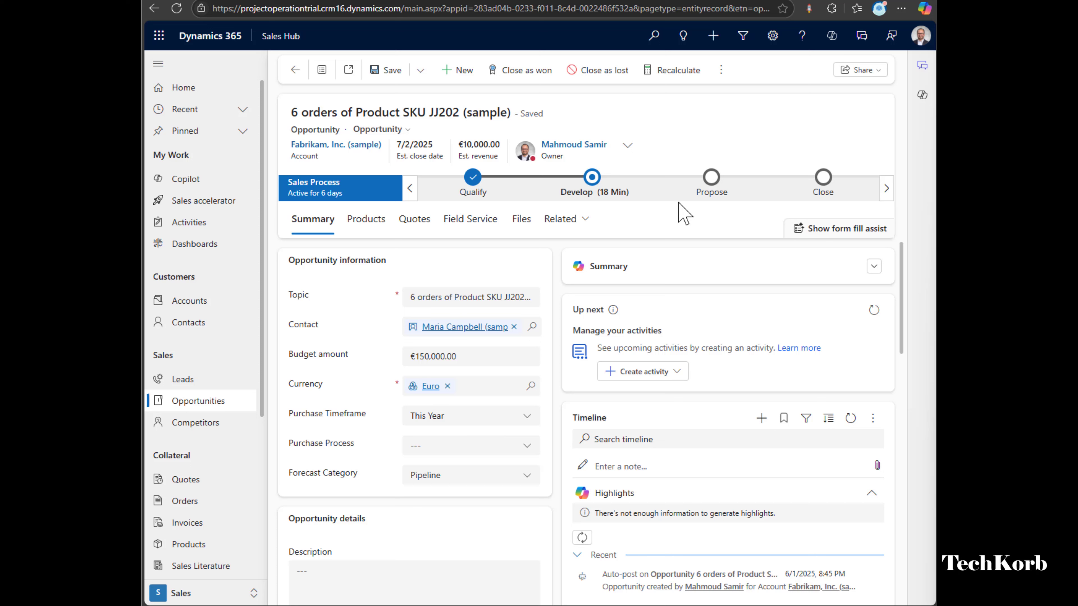
# Step: Switch to Sales Hub and open the process switching options for the opportunity "6 orders of Product SKU JJ202 (sample)"
pyautogui.click(722, 71)
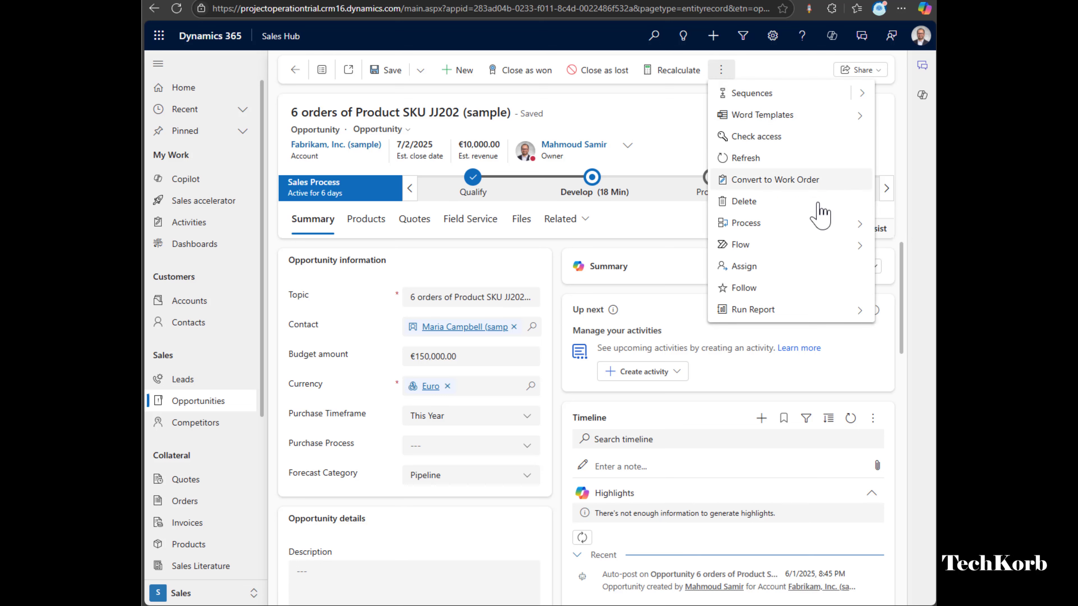
pyautogui.click(799, 224)
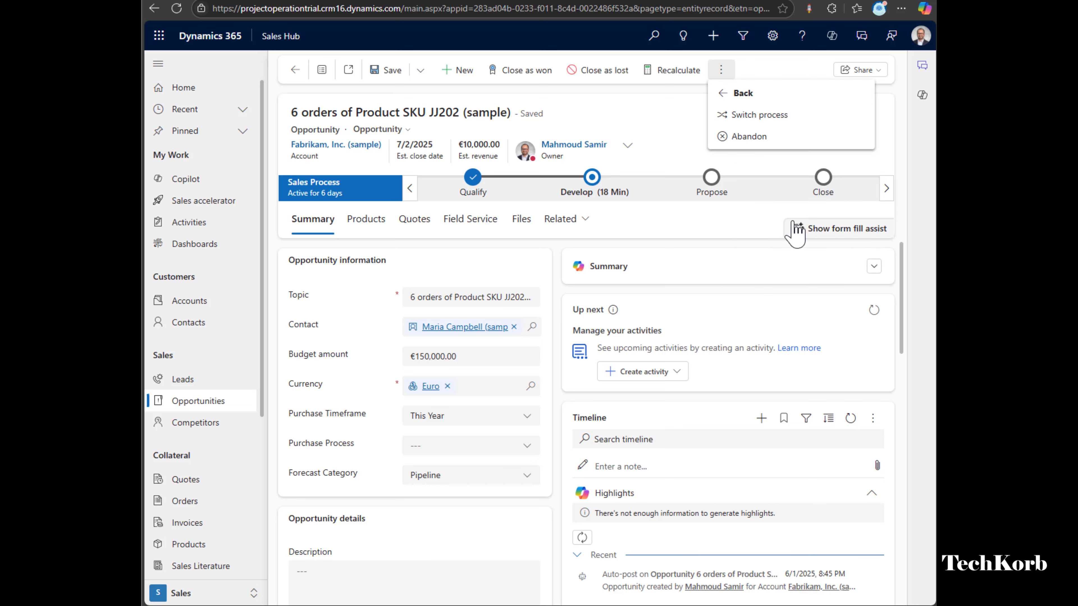
pyautogui.click(760, 118)
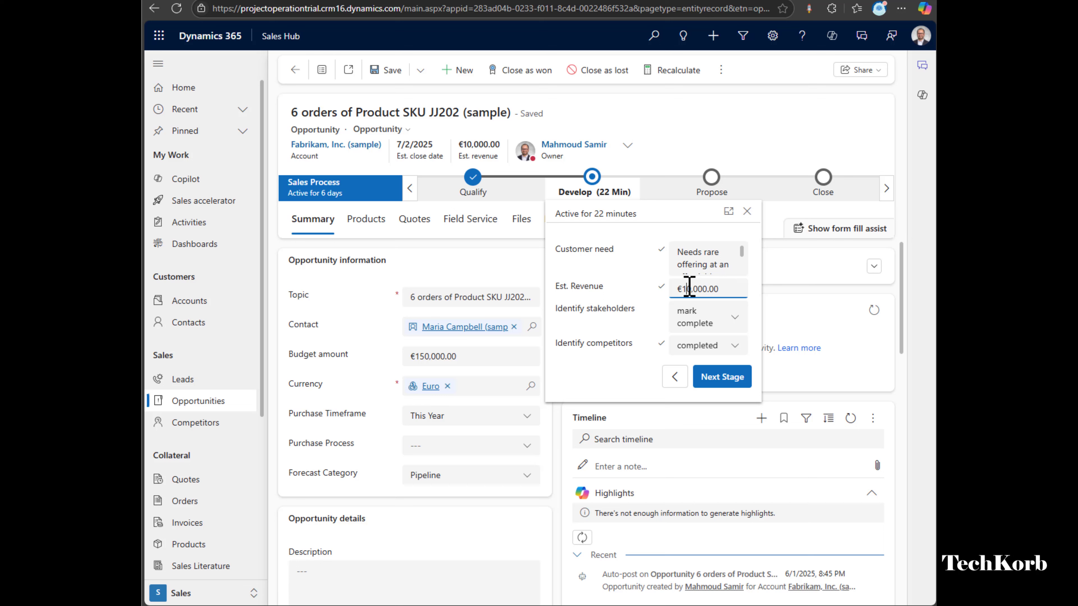
# Step: Set the opportunity's estimated revenue to €150,000 in the Develop stage
pyautogui.click(689, 288)
pyautogui.write('5')
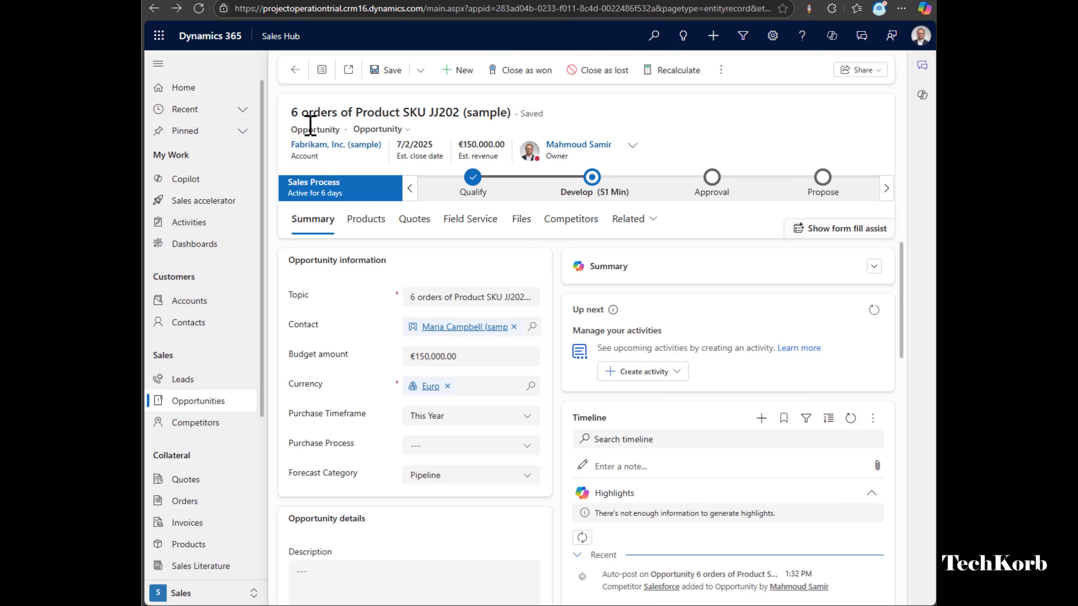
# Step: Open the Salesforce competitor record linked to the opportunity and review its strengths and weaknesses
pyautogui.click(560, 229)
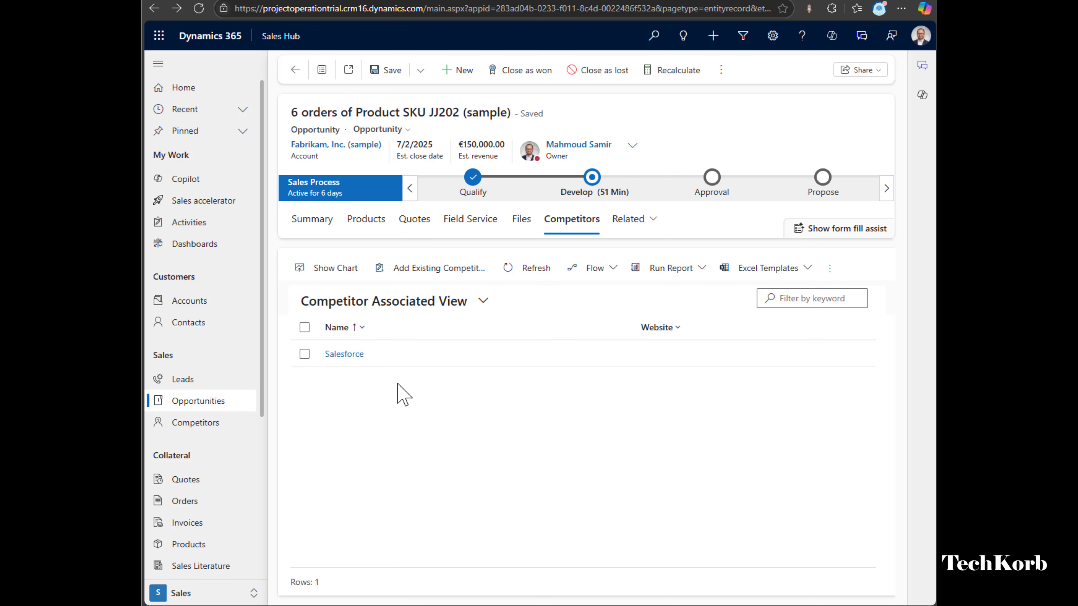
pyautogui.click(346, 355)
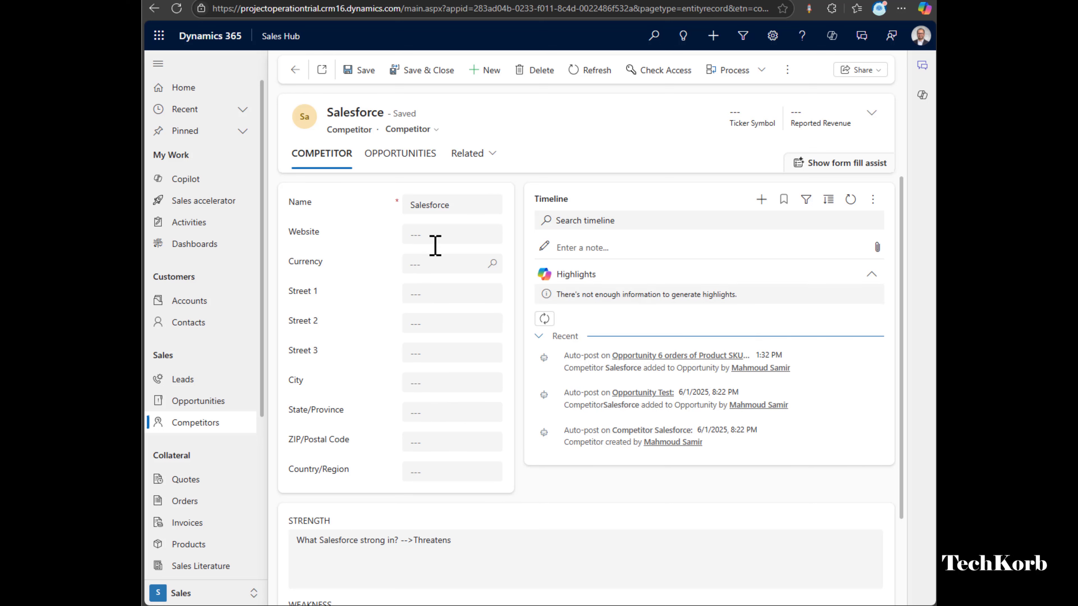
pyautogui.scroll(-2, 422, 444)
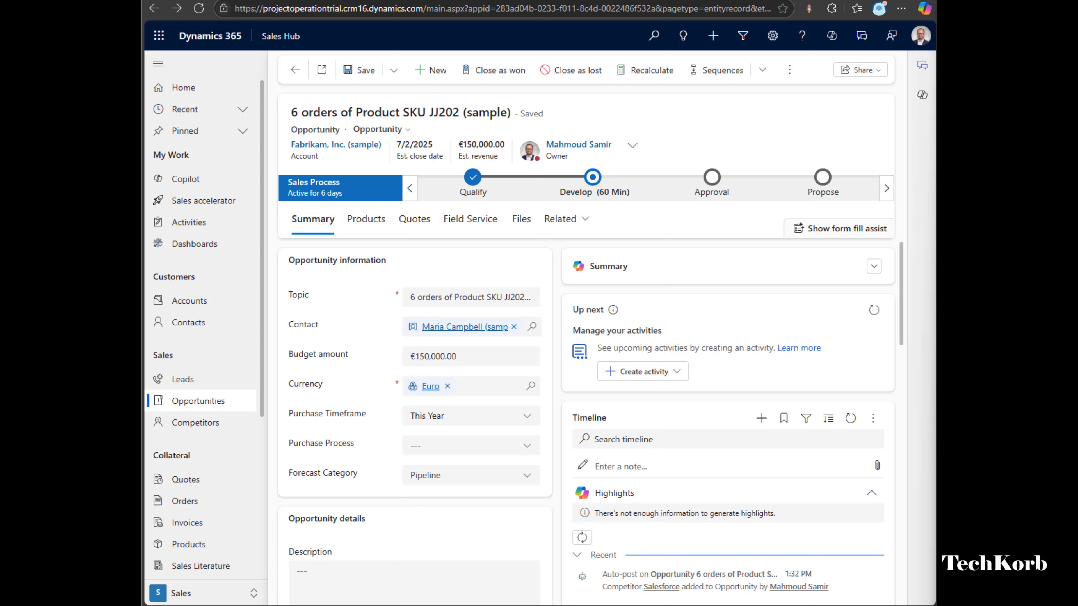
# Step: Open the suggestions for the opportunity's Generator Standard product line and select the cross-sell product Solar Panel SL
pyautogui.click(383, 225)
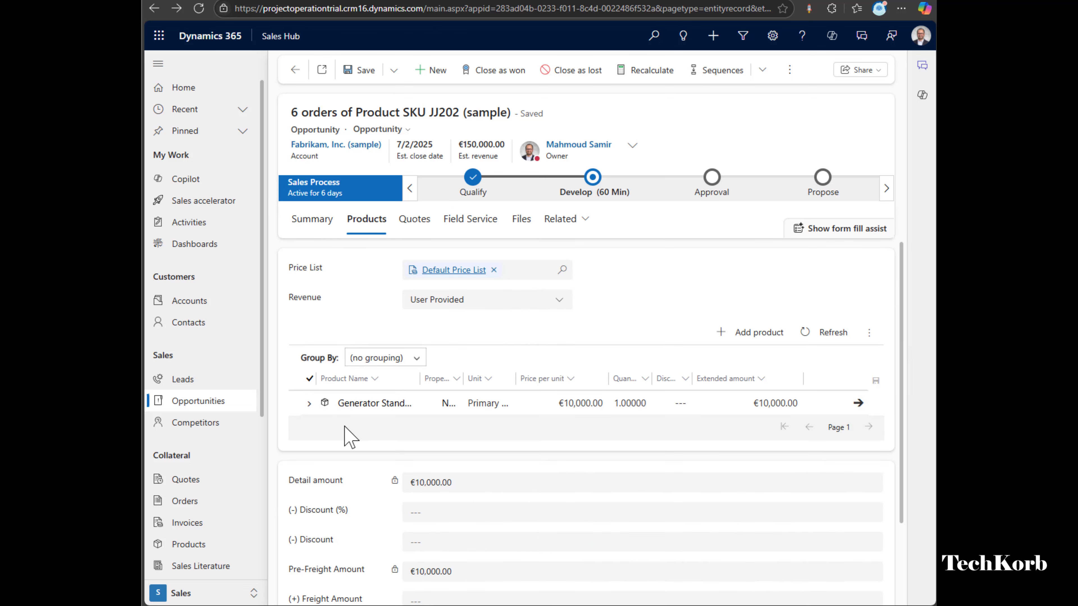
pyautogui.click(354, 405)
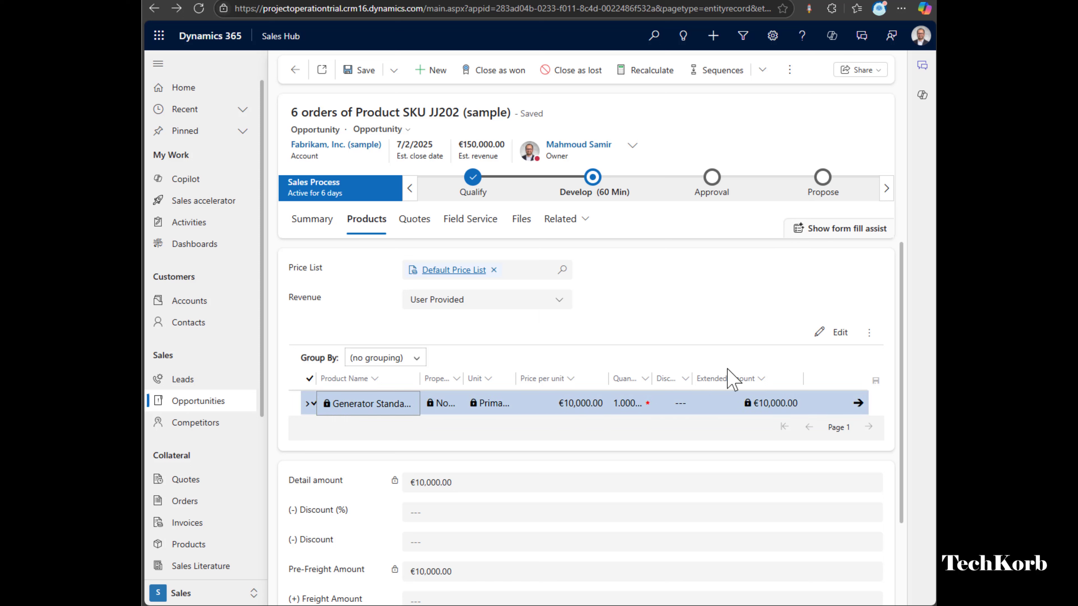
pyautogui.click(869, 332)
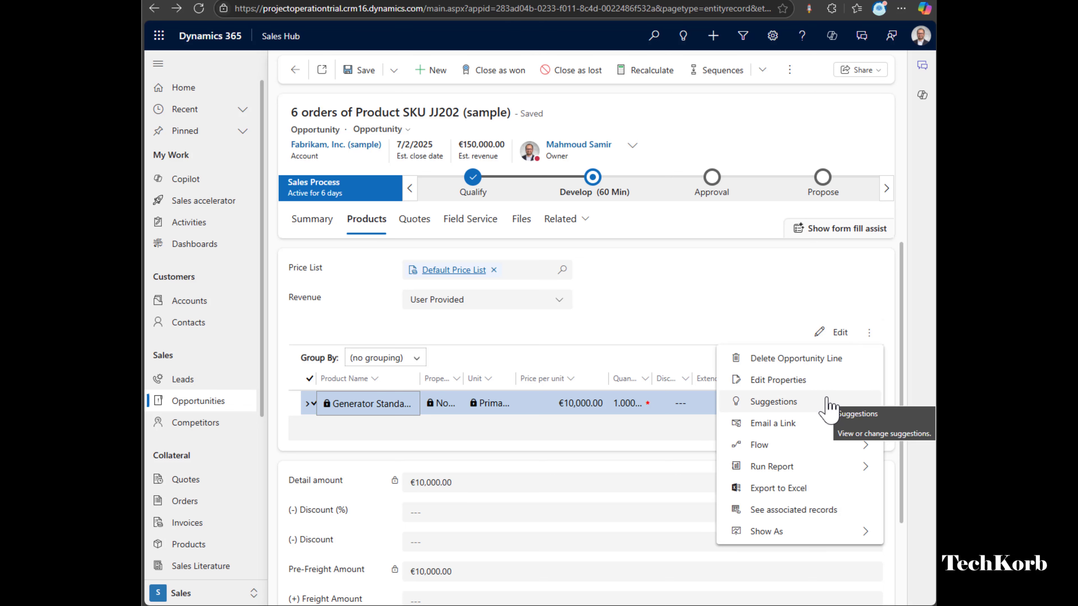
pyautogui.click(830, 406)
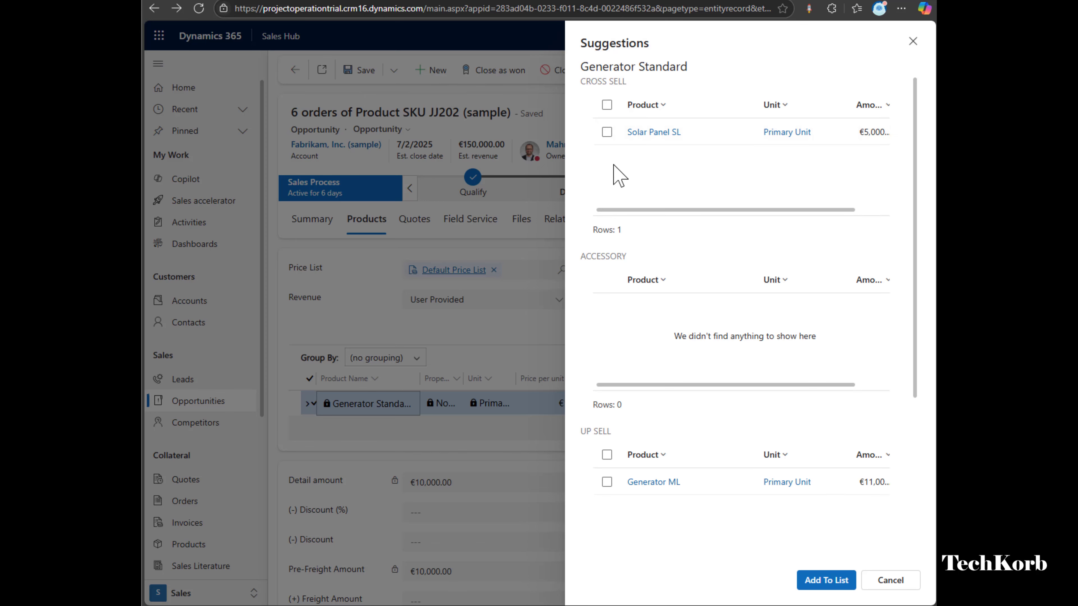
pyautogui.click(607, 133)
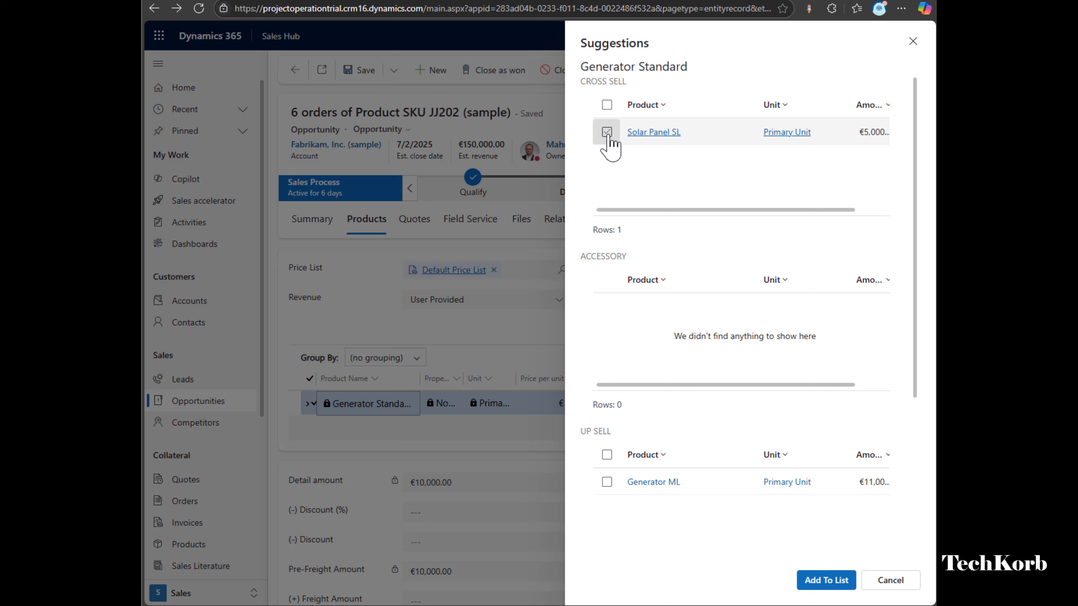
pyautogui.click(607, 132)
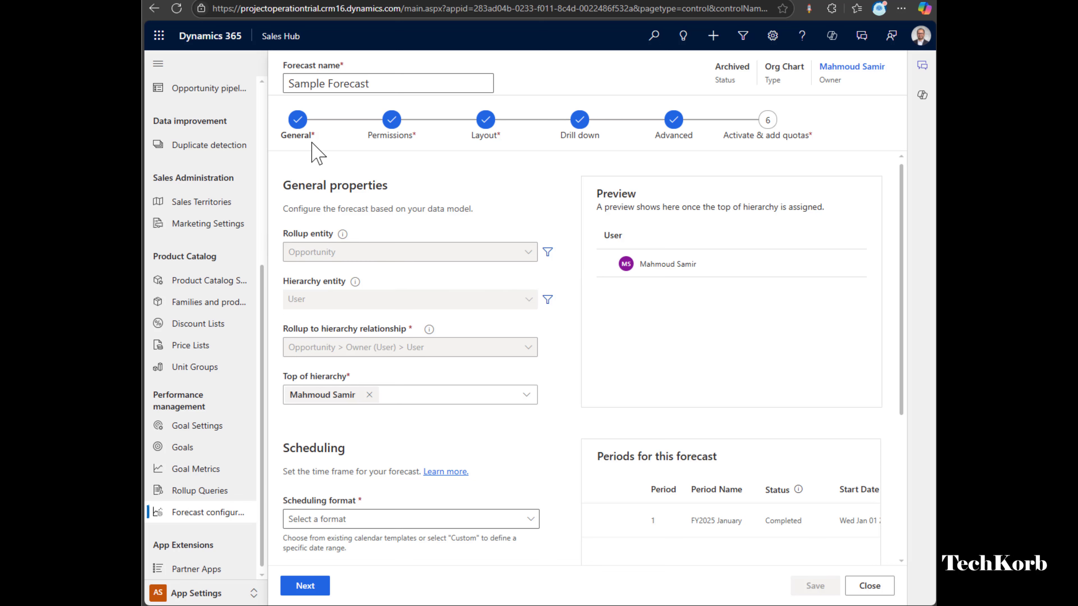
# Step: Open the permissions stage of the Sample Forecast configuration
pyautogui.click(392, 127)
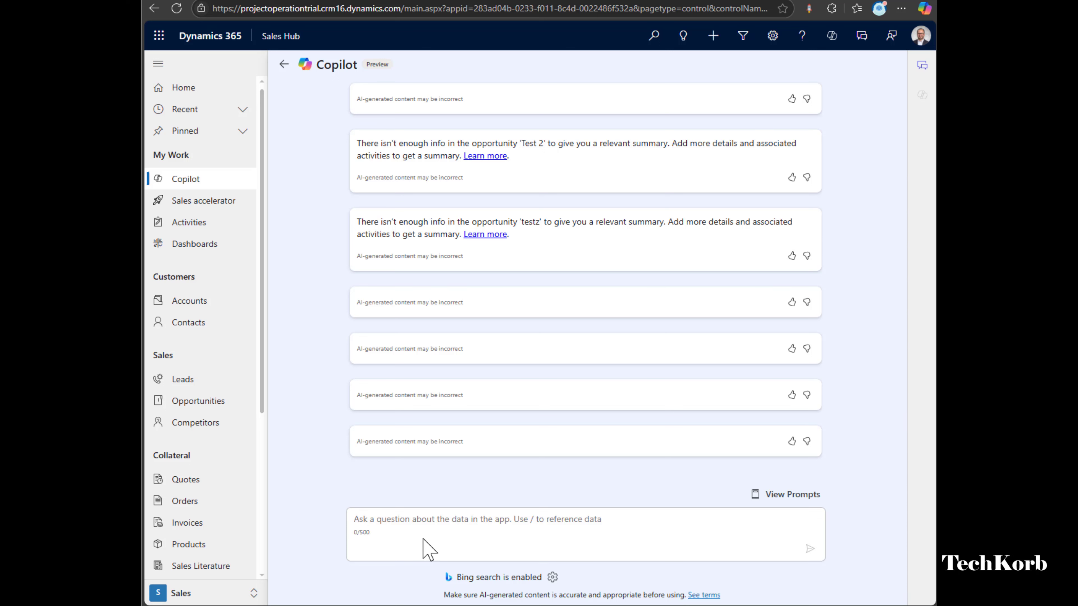
# Step: Ask Copilot which opportunities are assigned to me and summarize "Very likely will order 18 Product SKU JJ202 this year (sample)"
pyautogui.click(435, 518)
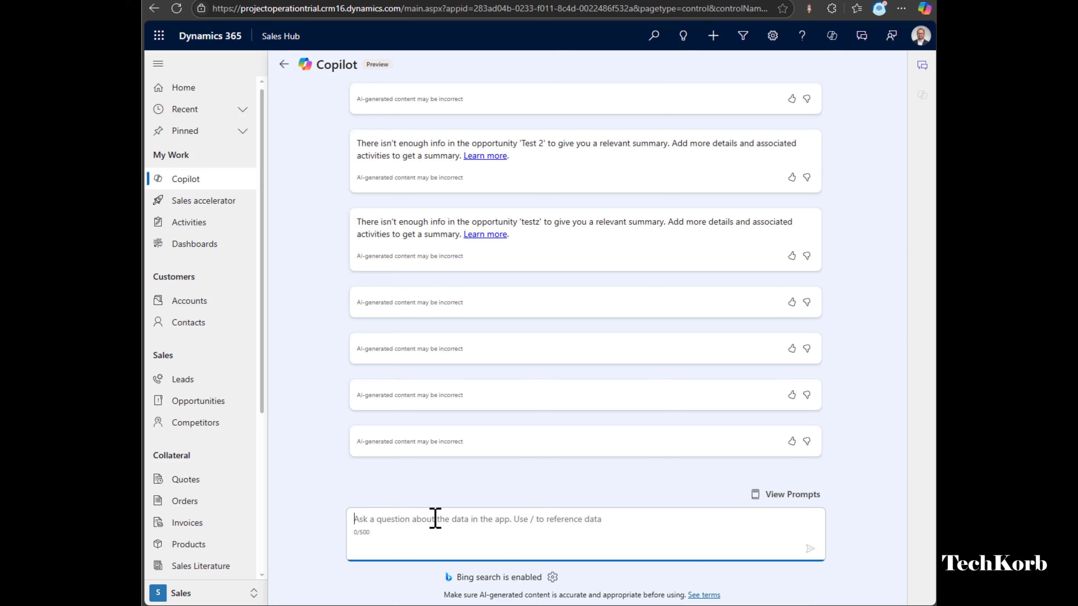
pyautogui.write('which o')
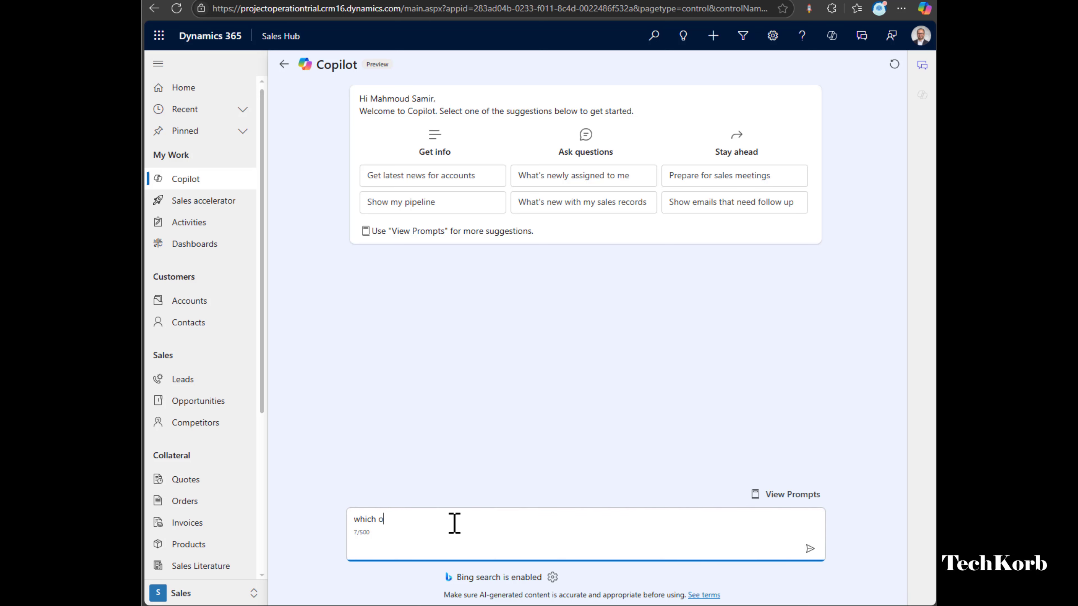
pyautogui.write('pportunities are assigned to')
pyautogui.press('Return')
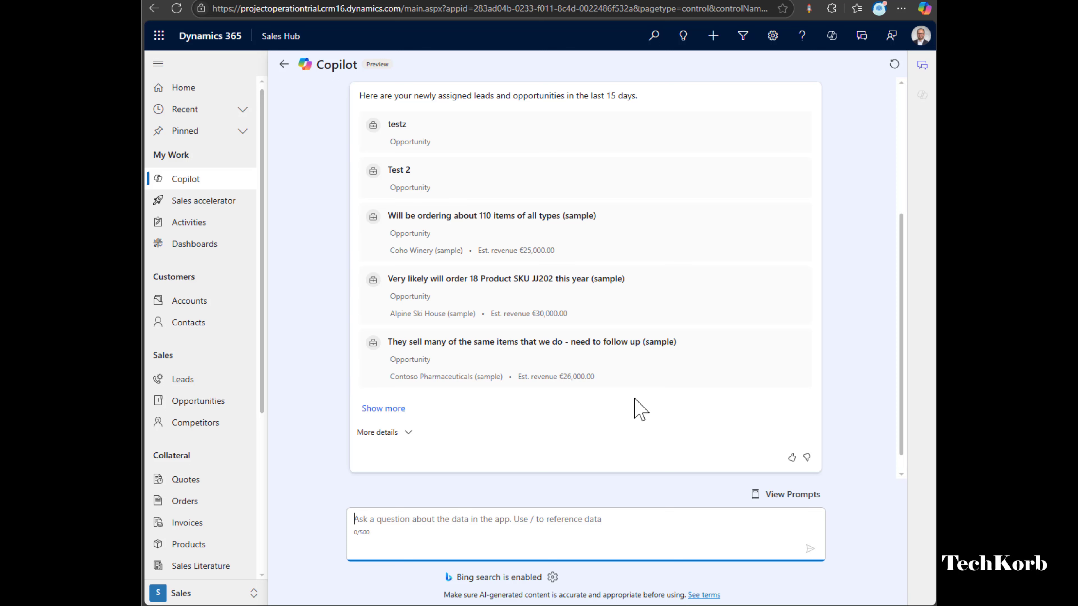
pyautogui.moveTo(740, 299)
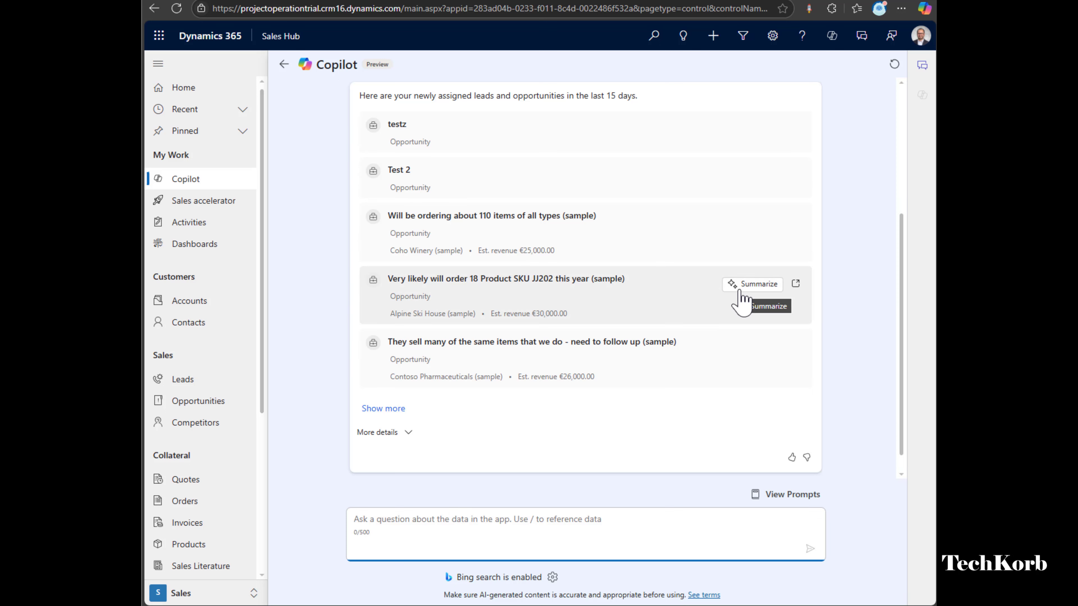
pyautogui.click(739, 292)
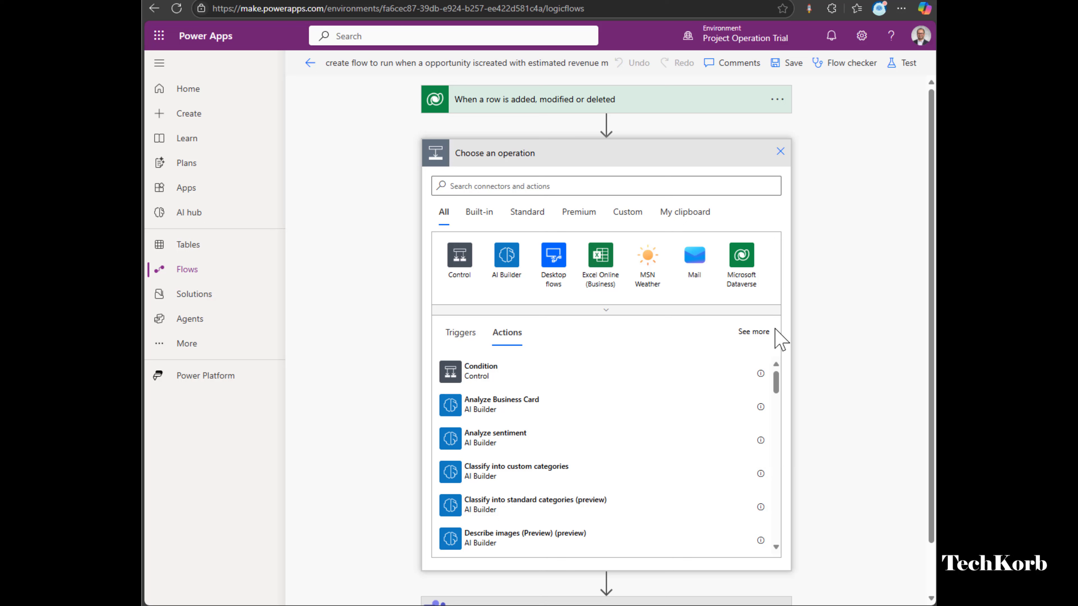
# Step: Switch to the Power Apps flow designer and browse the full set of connectors available for the new operation
pyautogui.click(605, 315)
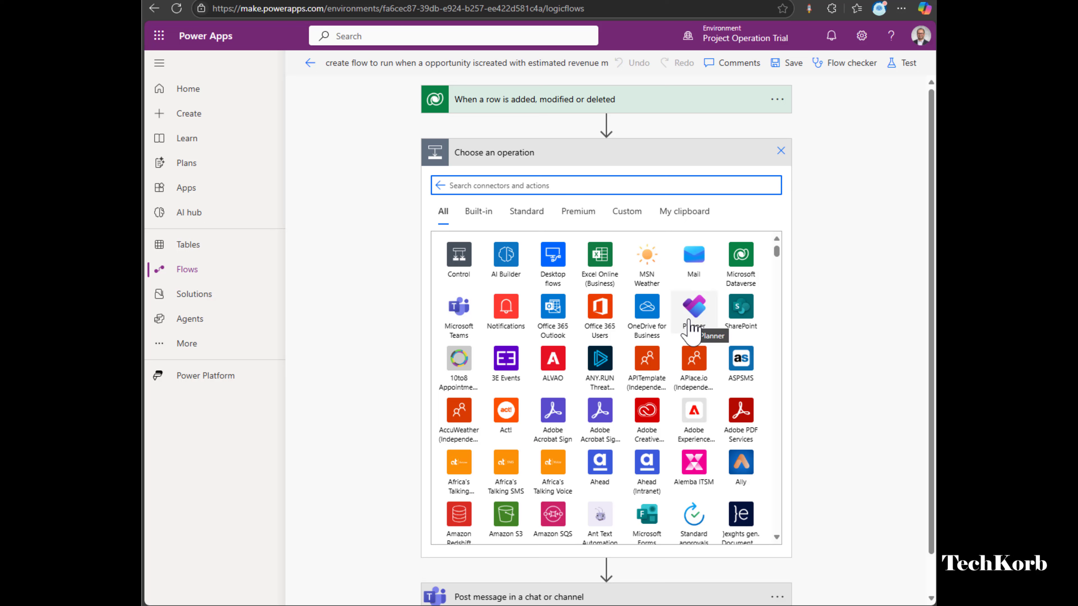
pyautogui.scroll(-10, 679, 361)
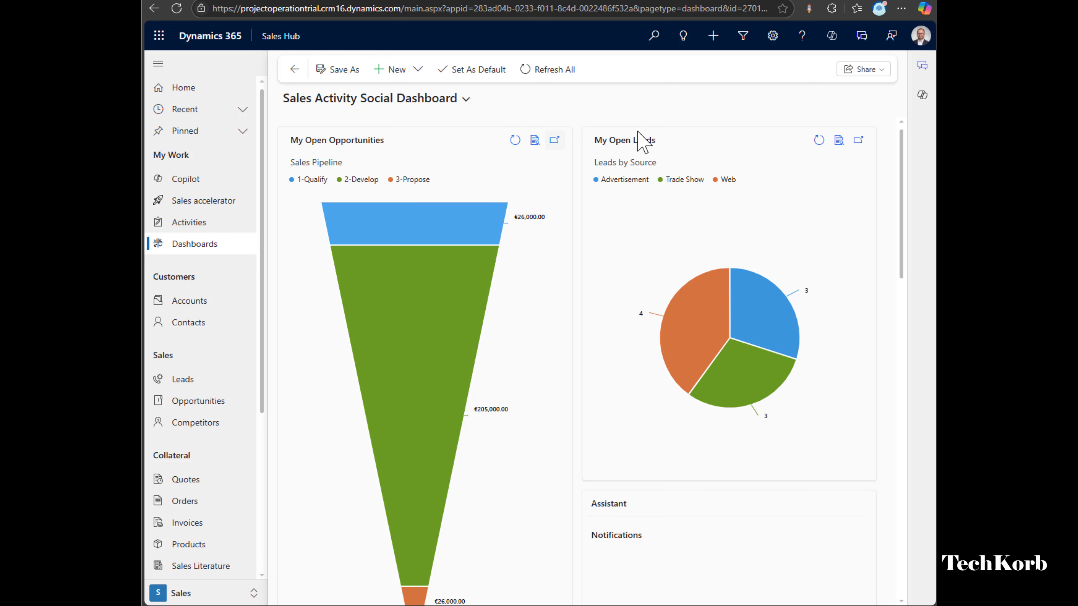
# Step: Switch to the Sales Hub dashboards and check which system dashboards are available
pyautogui.click(455, 105)
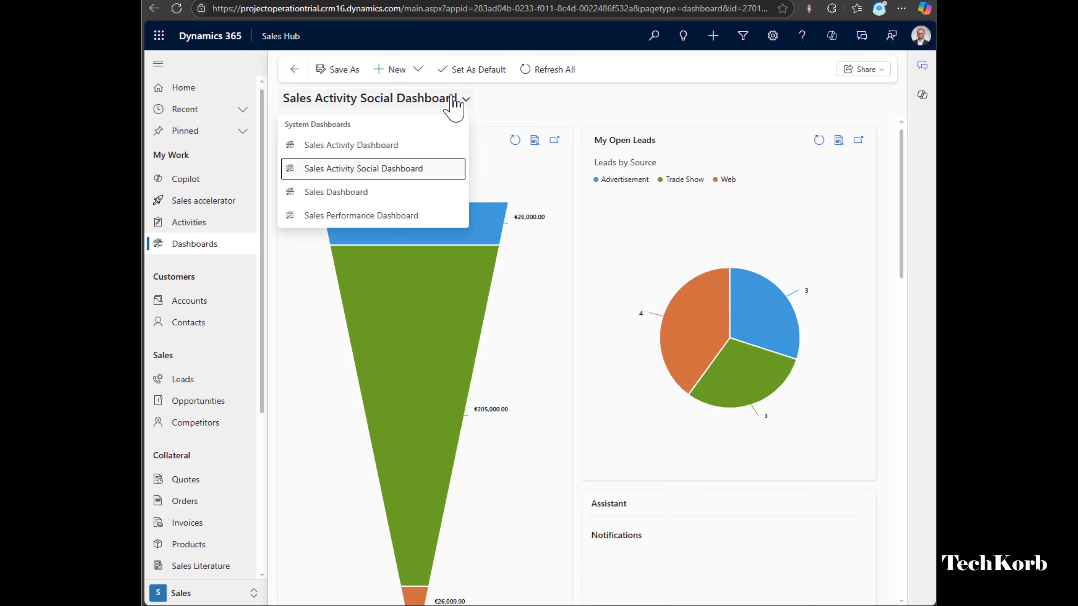
pyautogui.click(468, 105)
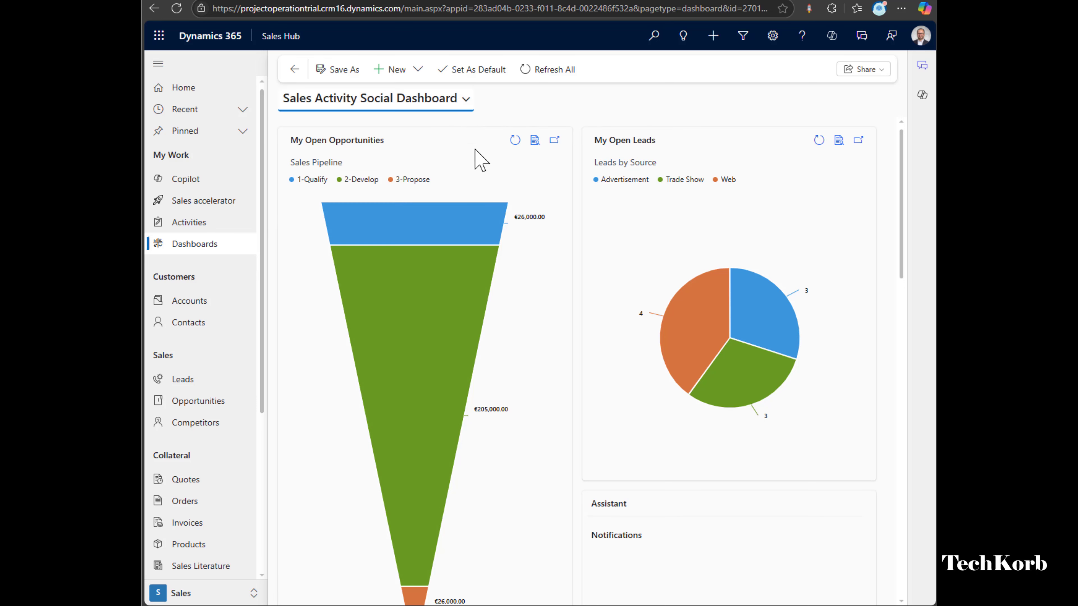
# Step: Drill down into the Develop stage of the Sales Pipeline chart by Account, using a pie chart
pyautogui.click(434, 317)
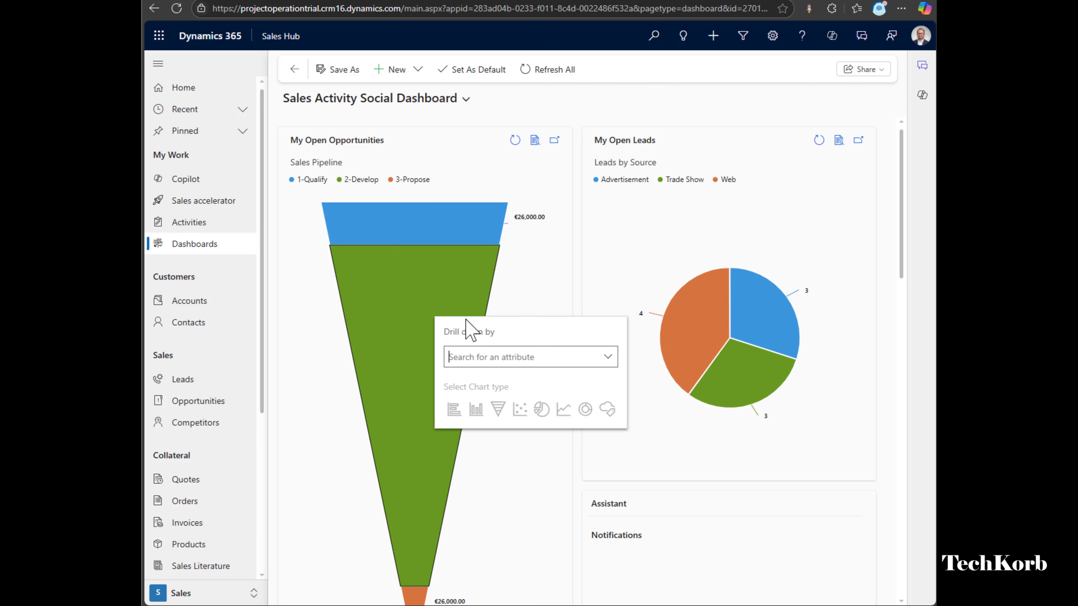
pyautogui.click(607, 359)
pyautogui.click(488, 480)
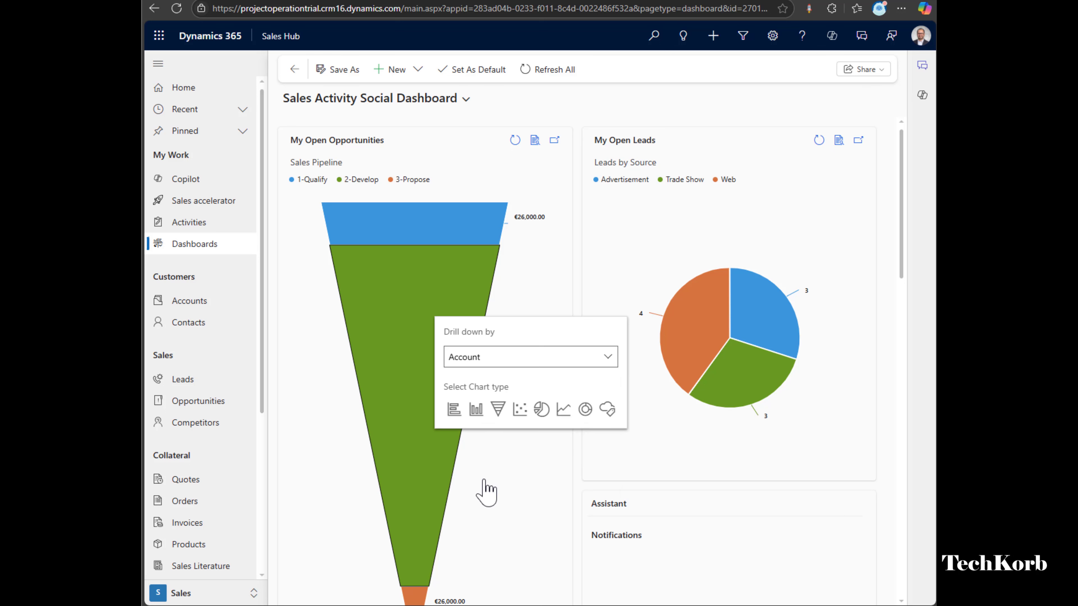
pyautogui.click(542, 409)
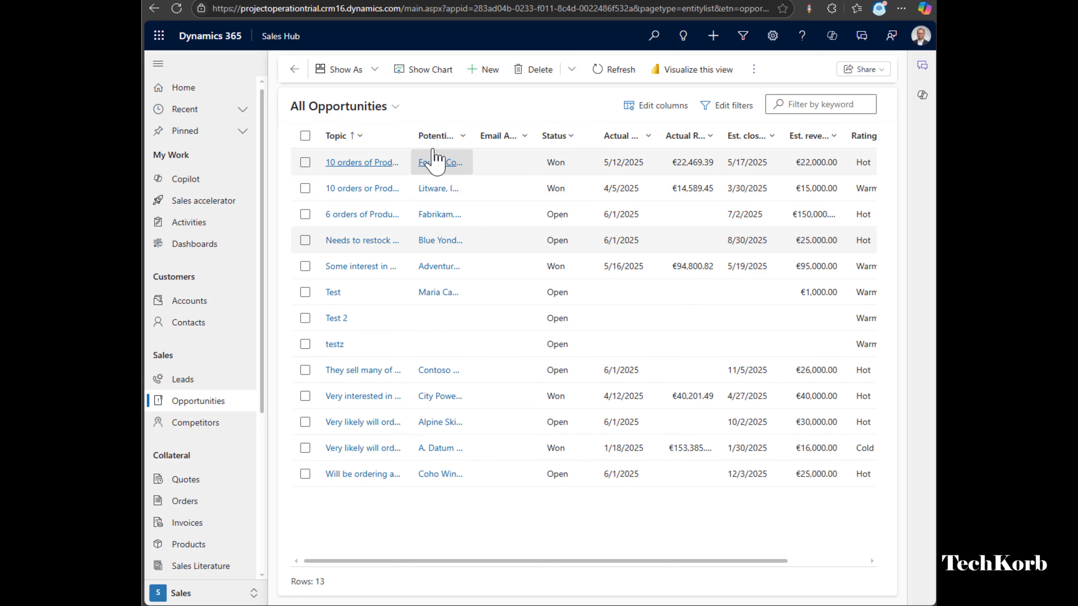
# Step: Show all opportunities in the pipeline view and open the earliest Close-stage deal from the deal tracker
pyautogui.click(365, 72)
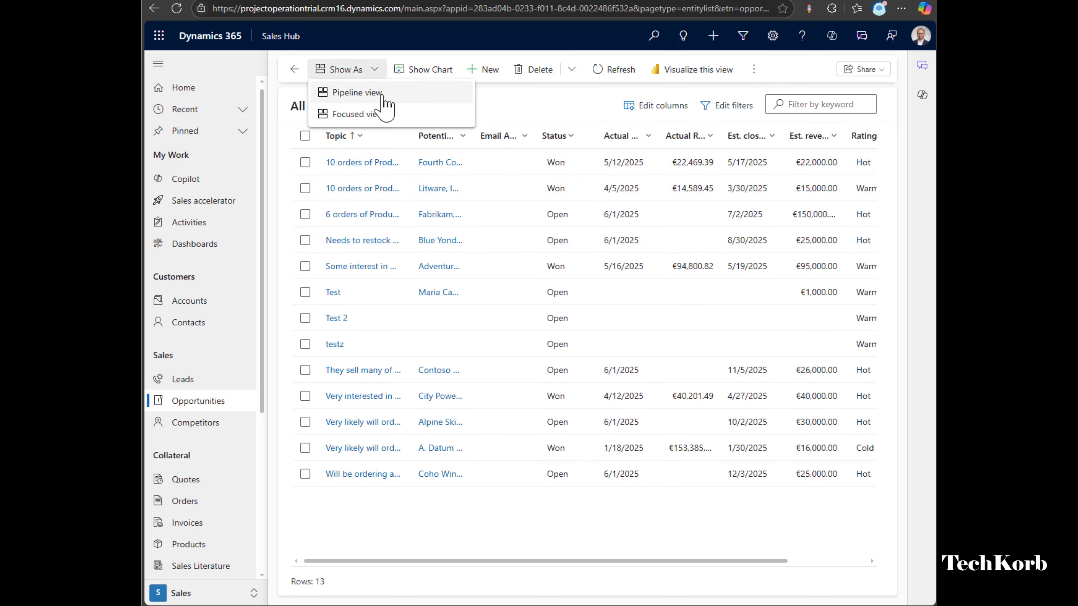
pyautogui.click(382, 94)
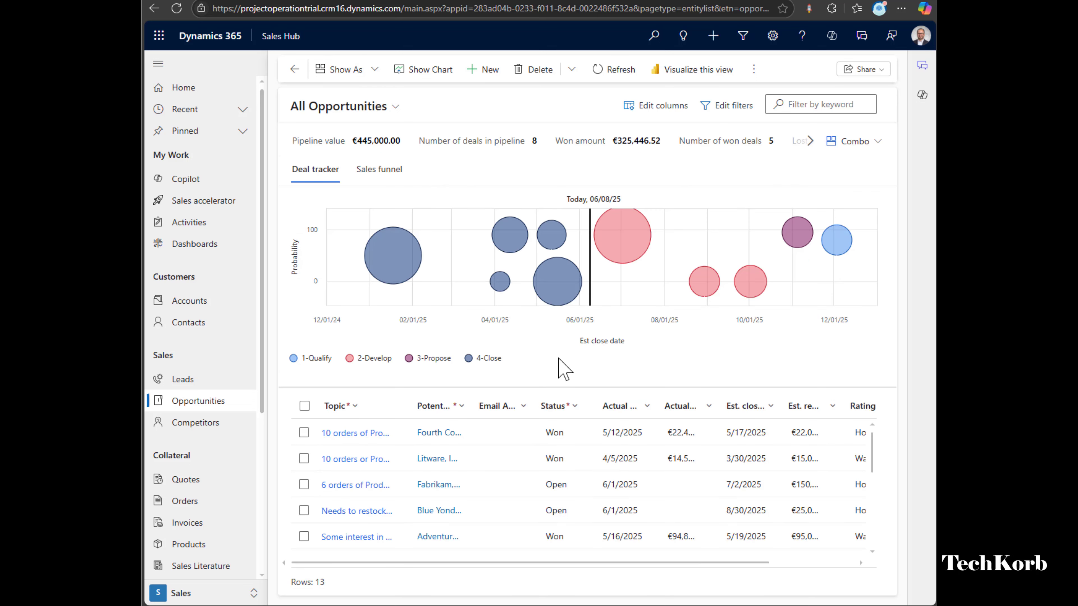
pyautogui.click(393, 259)
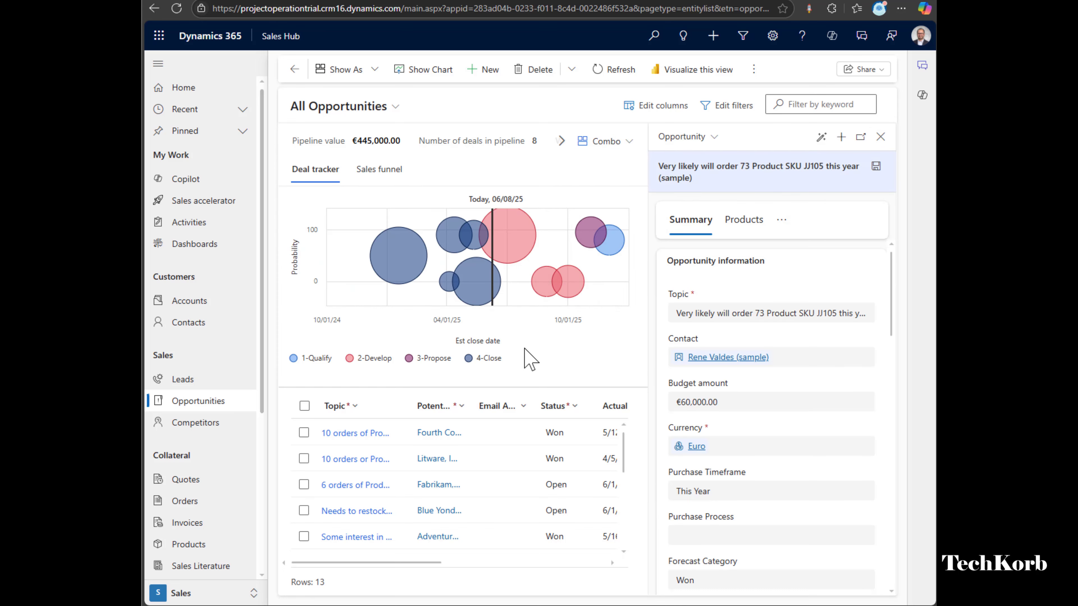
# Step: Display the opportunities as a sales funnel and visualize the view in Power BI
pyautogui.click(379, 169)
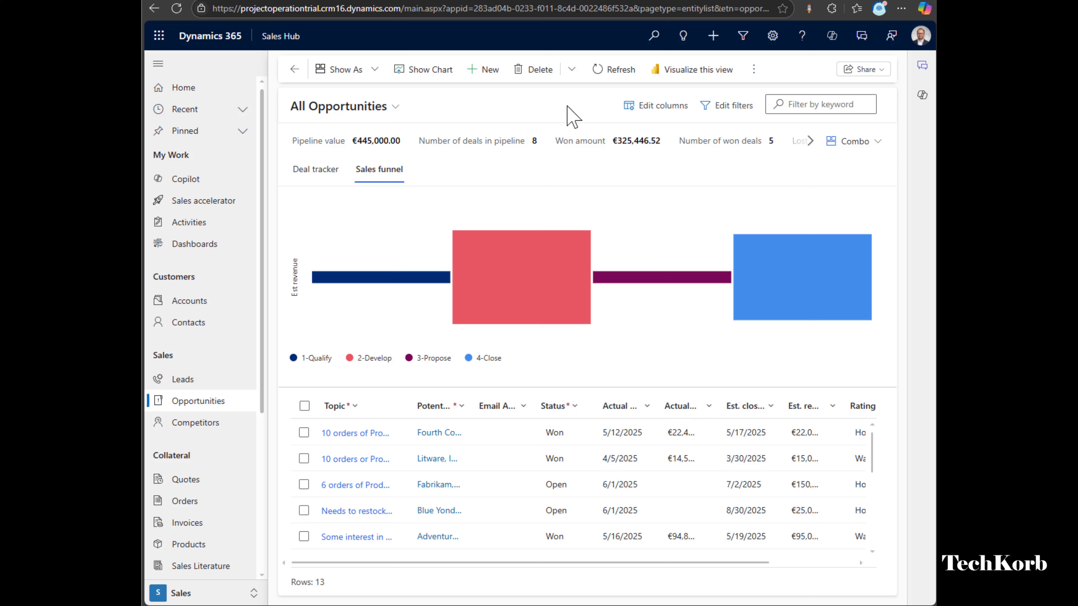
pyautogui.click(680, 87)
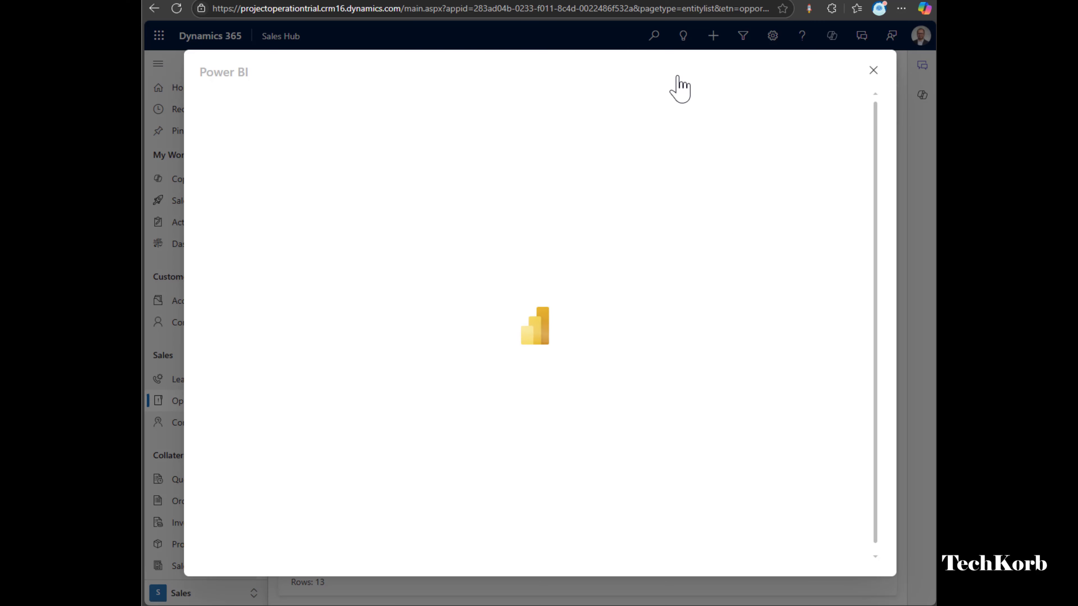